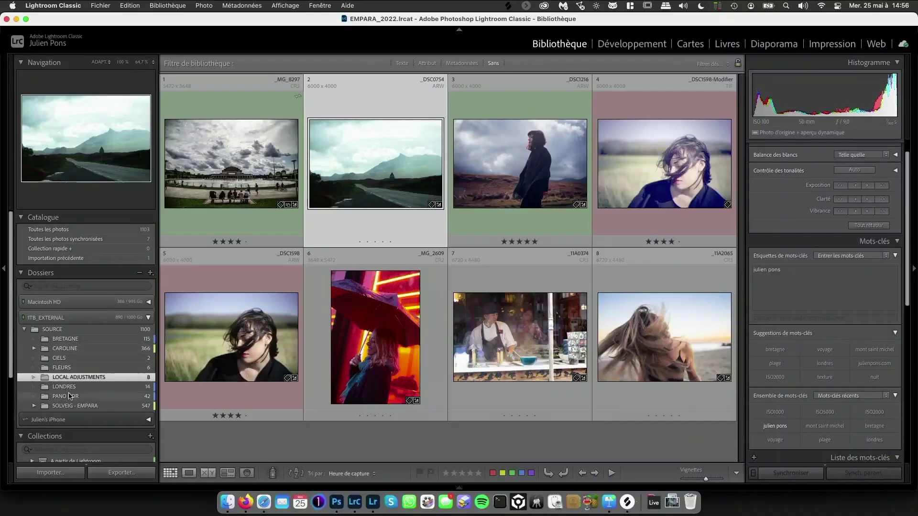
Step: Show the PANO HDR folder's photos and scroll through the thumbnail grid
left_click(69, 396)
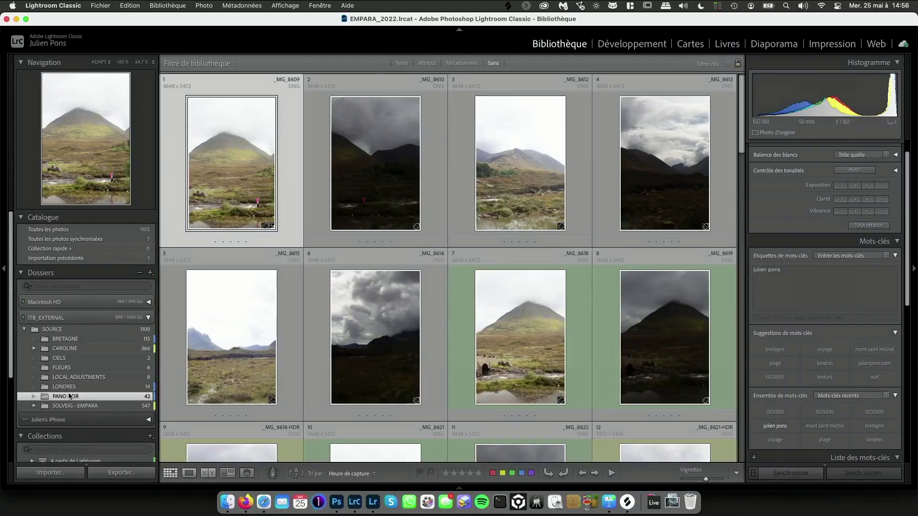
scroll(309, 253, "down", 5)
scroll(308, 253, "down", 1)
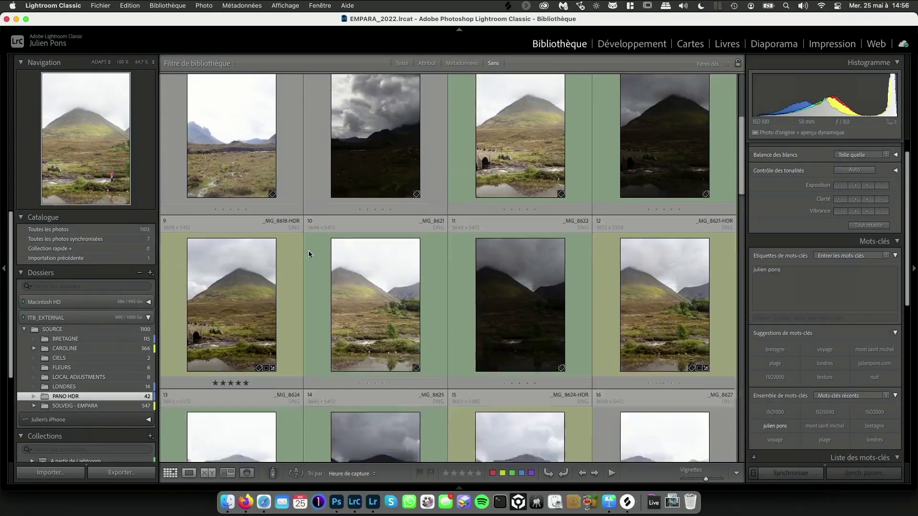
scroll(308, 253, "down", 2)
scroll(308, 253, "down", 5)
scroll(309, 254, "down", 3)
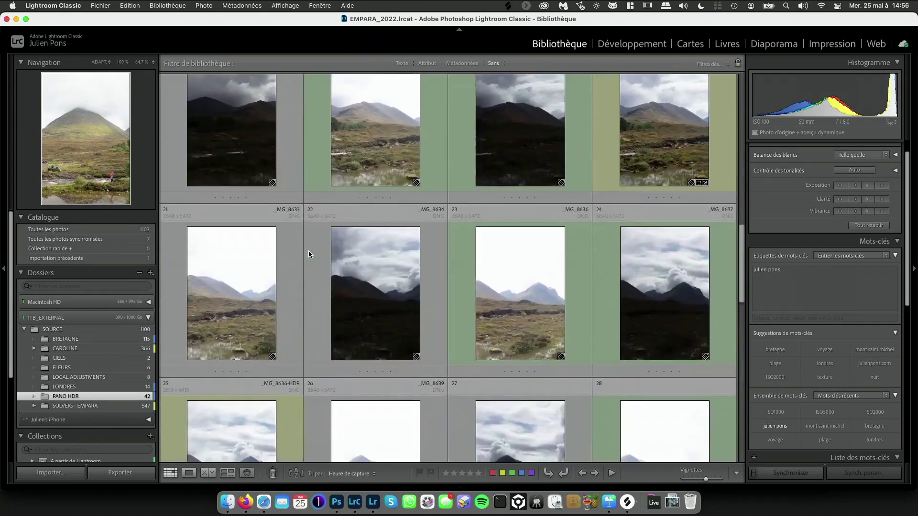
scroll(308, 253, "down", 3)
scroll(308, 253, "down", 3)
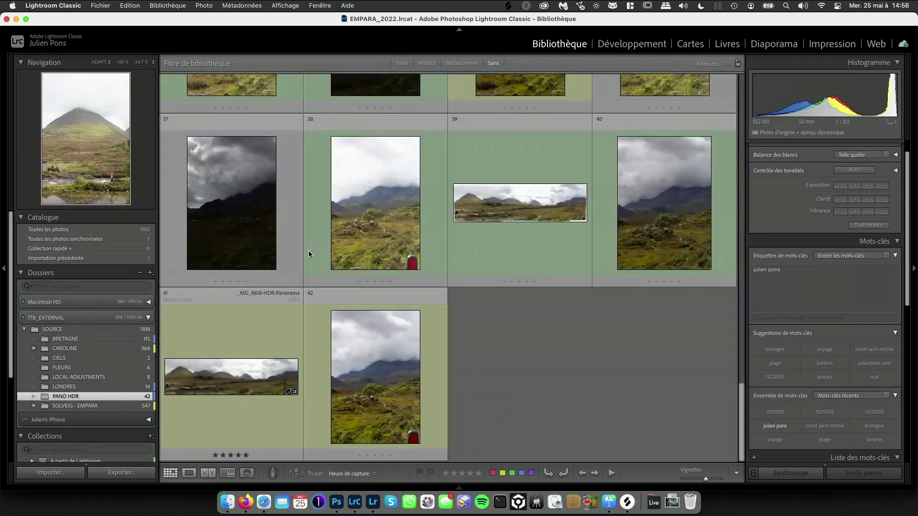
Step: View the existing panorama photo 39 full-size, then return to the grid
left_click(512, 209)
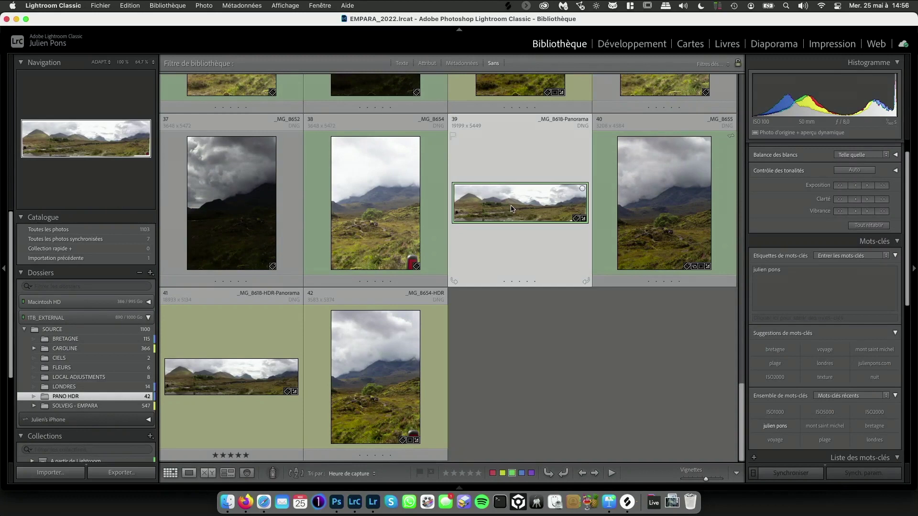
double_click(511, 208)
key("g")
scroll(510, 205, "up", 5)
scroll(511, 206, "up", 5)
scroll(510, 207, "up", 5)
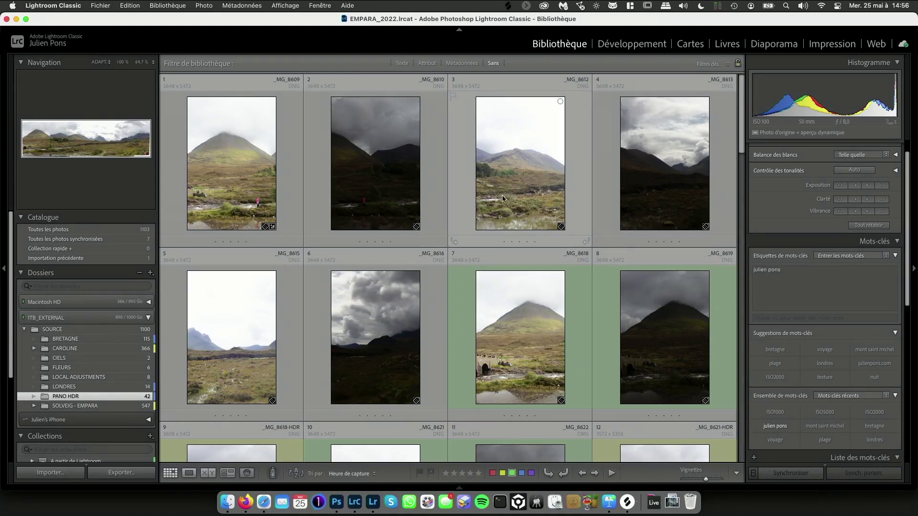
Step: Select photos 7 (_MG_8618) and 8 together
scroll(340, 380, "down", 5)
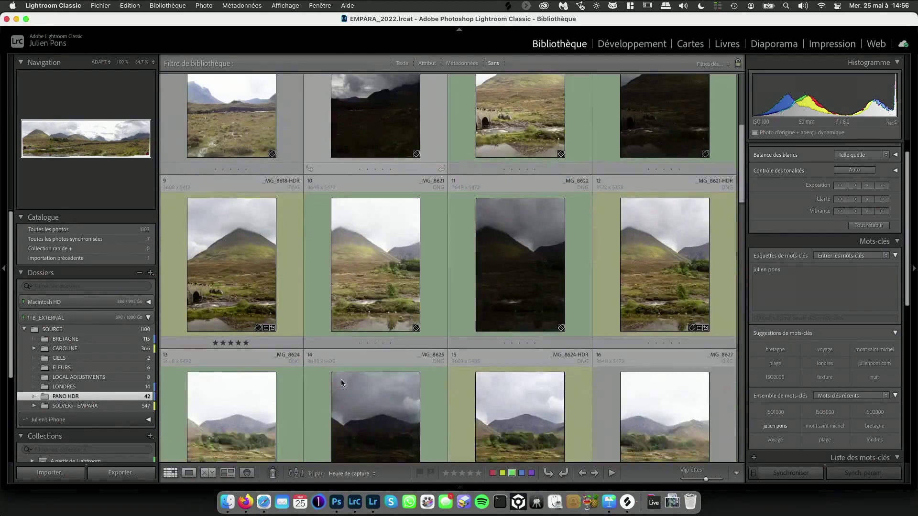
scroll(341, 380, "up", 2)
scroll(341, 379, "up", 2)
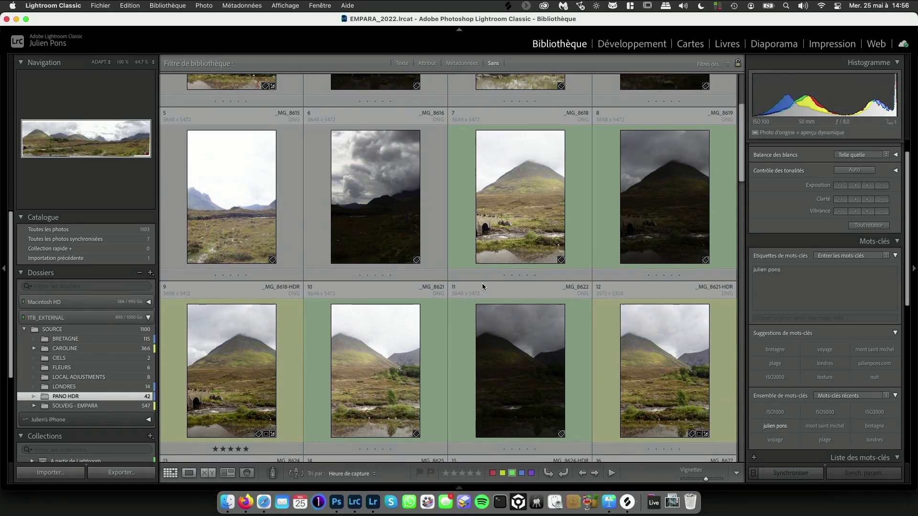
left_click(503, 227)
left_click(667, 200, "super")
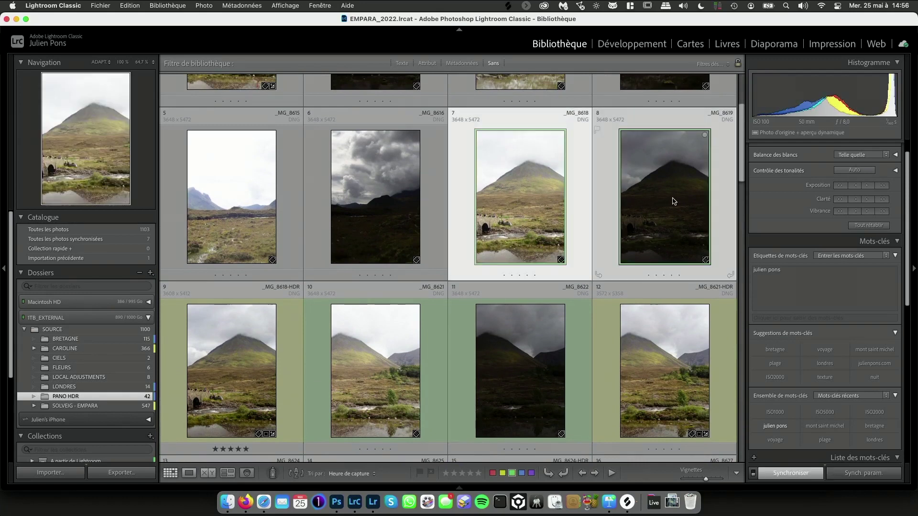
left_click(208, 473)
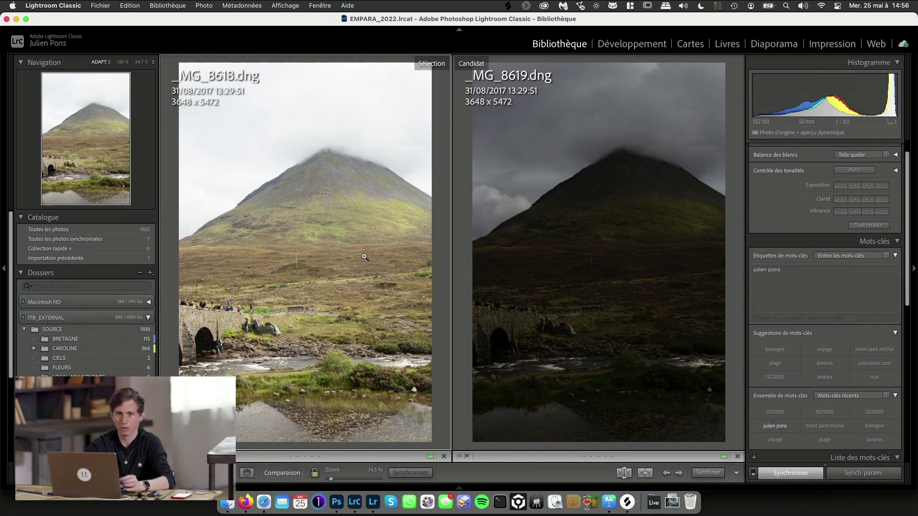
key("g")
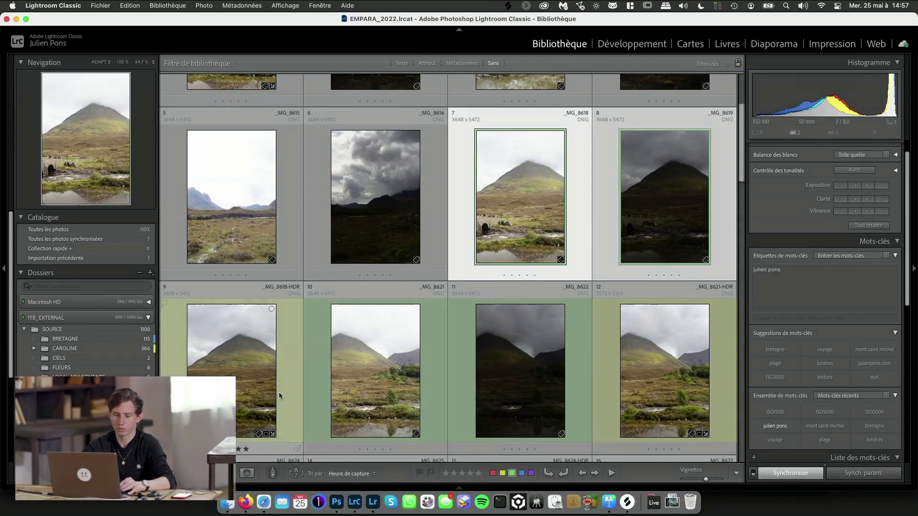
left_click(269, 386)
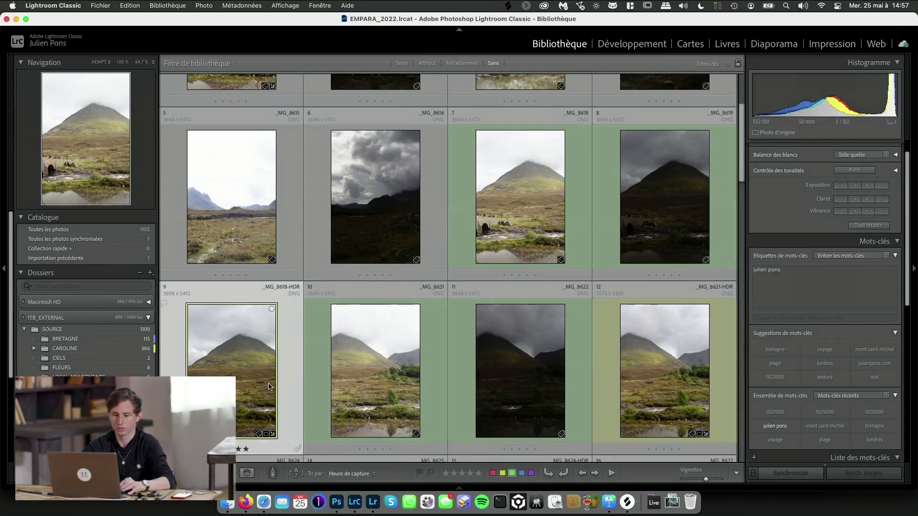
double_click(269, 387)
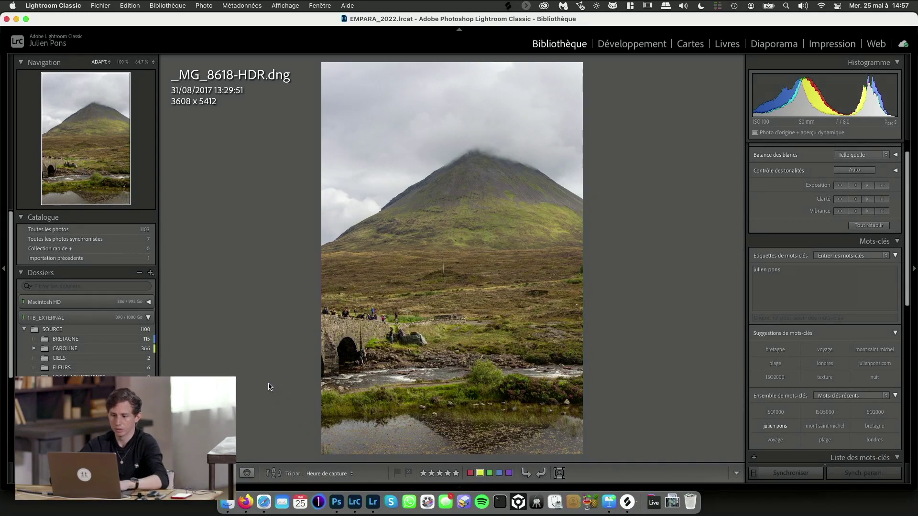
key("g")
left_click(520, 201)
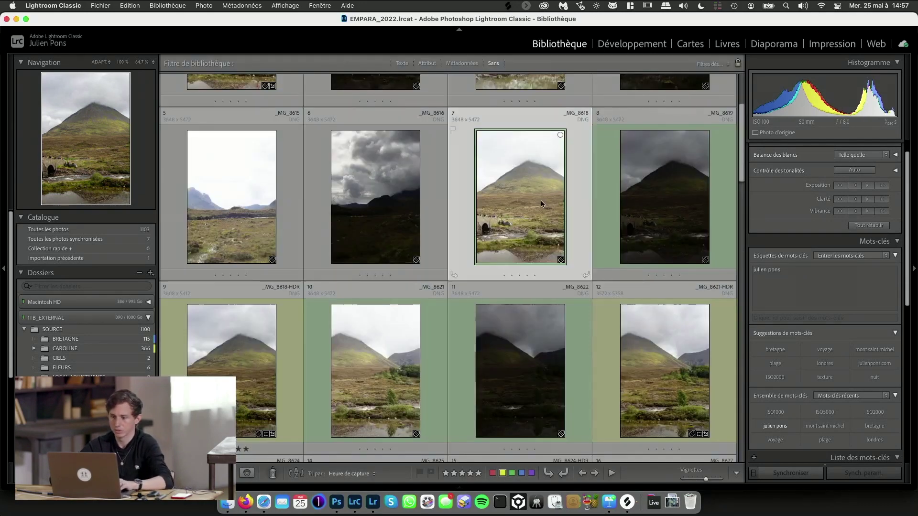
right_click(660, 203)
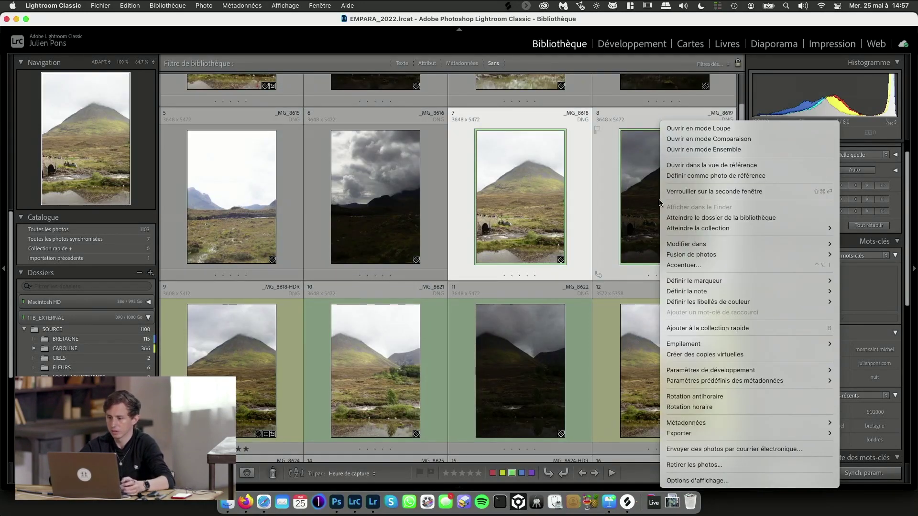
mouse_move(691, 255)
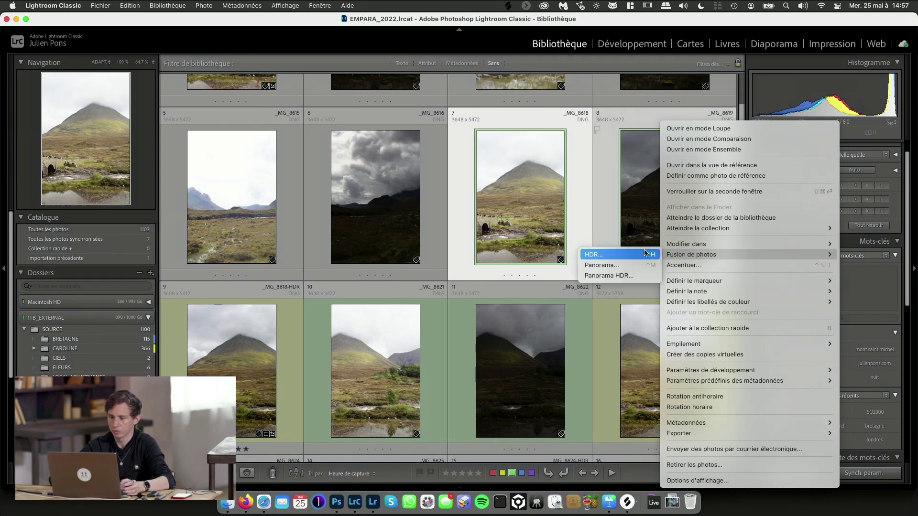
left_click(505, 199)
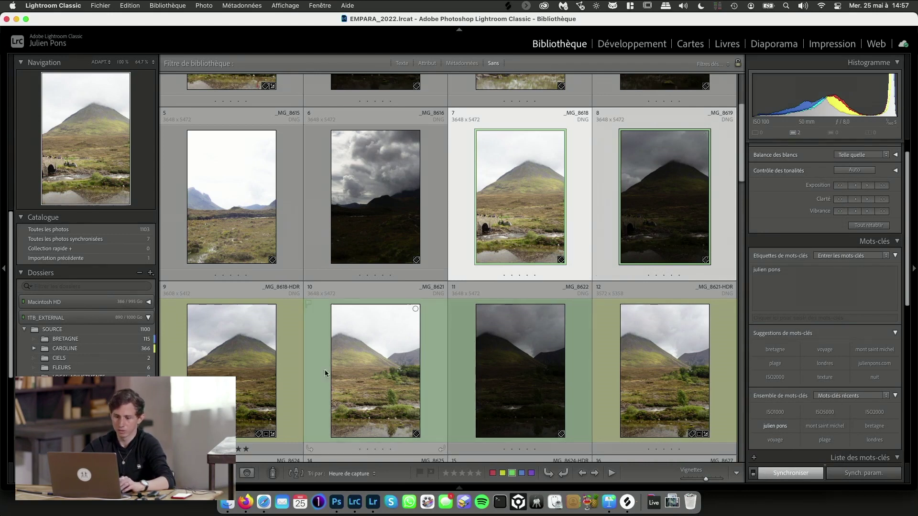
left_click(323, 383)
left_click(478, 383)
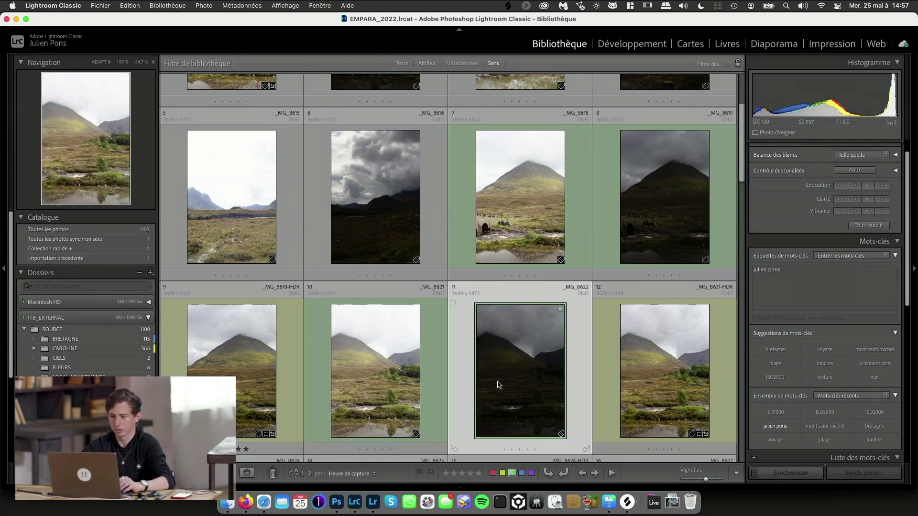
scroll(676, 369, "down", 5)
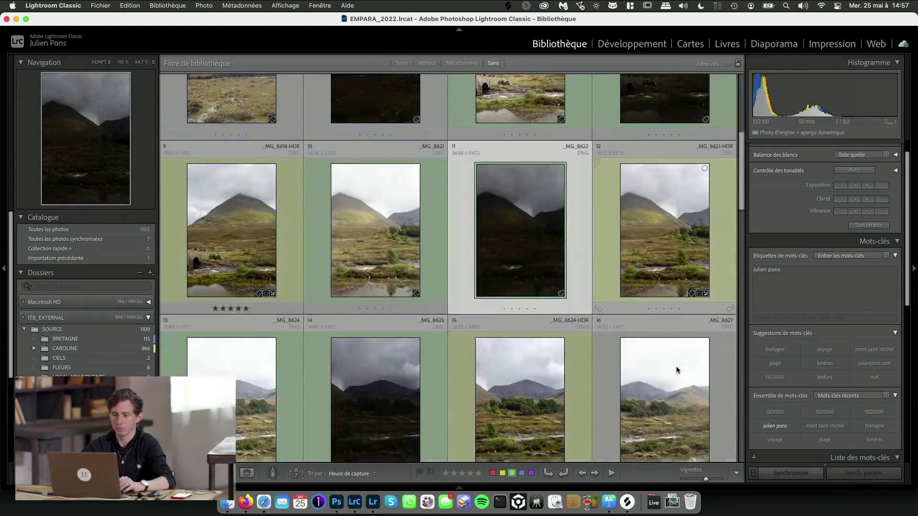
scroll(676, 369, "up", 2)
scroll(676, 368, "up", 2)
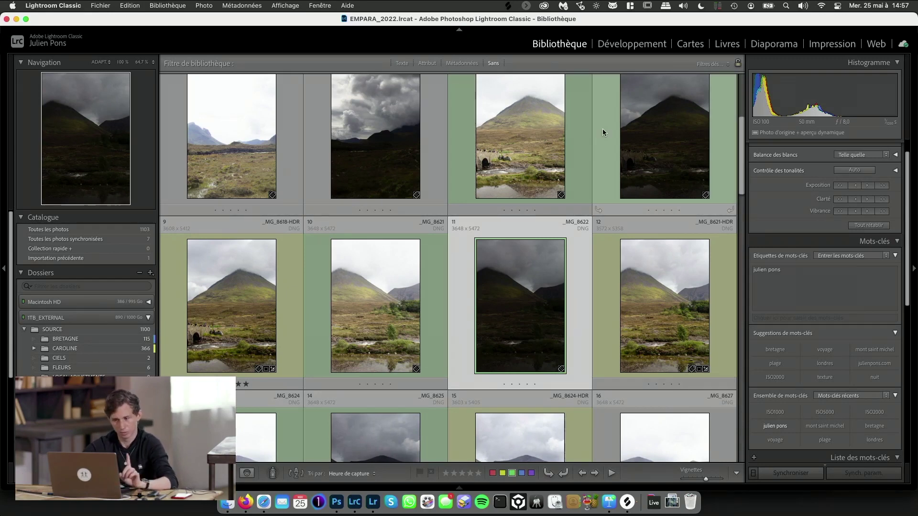
Step: Select HDR photos 9, 12 and 15, shrinking thumbnails to six per row
left_click(234, 308)
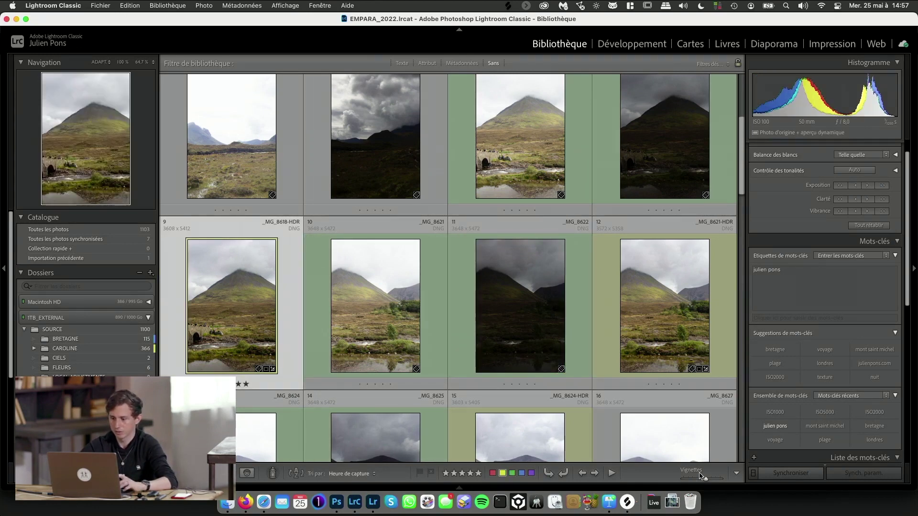
left_click_drag(700, 476, 697, 476)
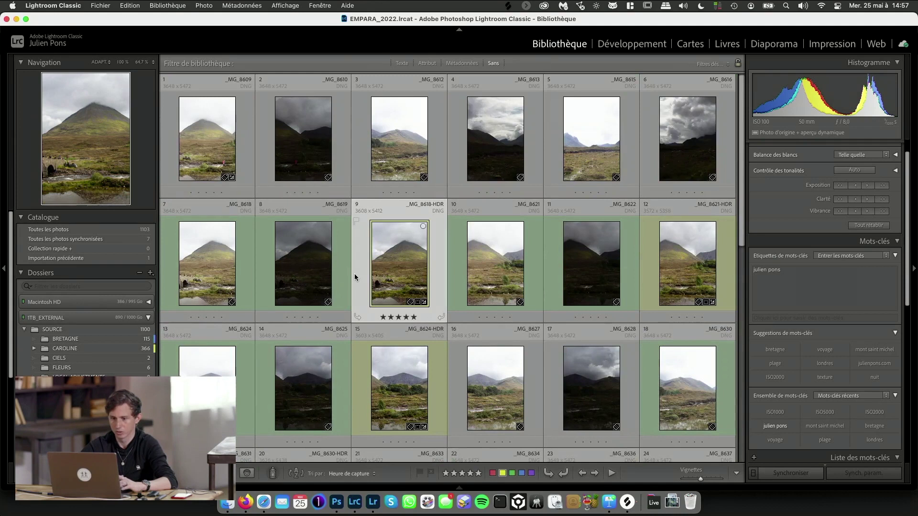
left_click(683, 265, "super")
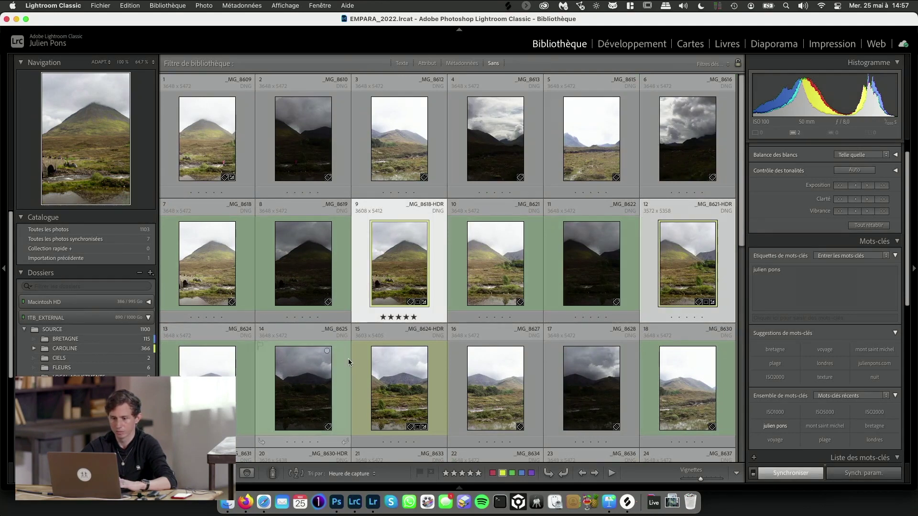
left_click(389, 354, "super")
scroll(389, 356, "down", 3)
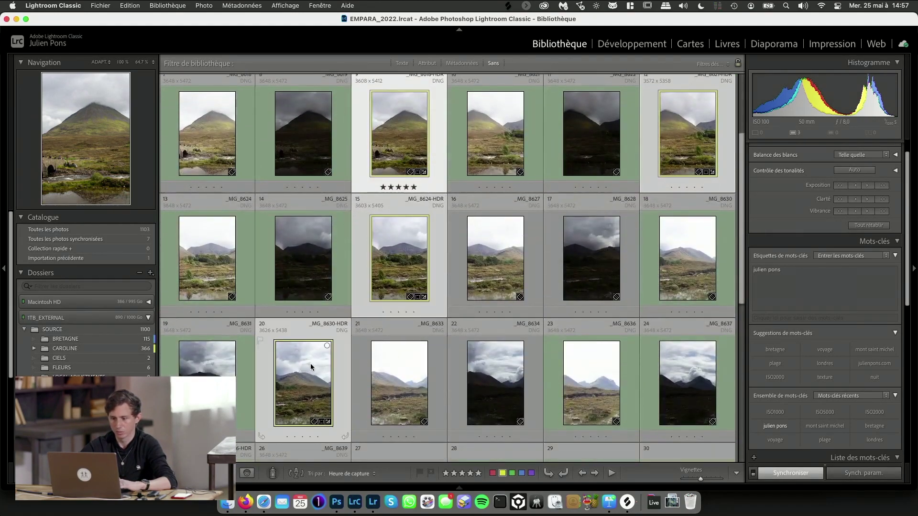
Step: Add HDR photos 20, 25, 30 and 35 to the selection
left_click(311, 367, "super")
scroll(310, 363, "down", 3)
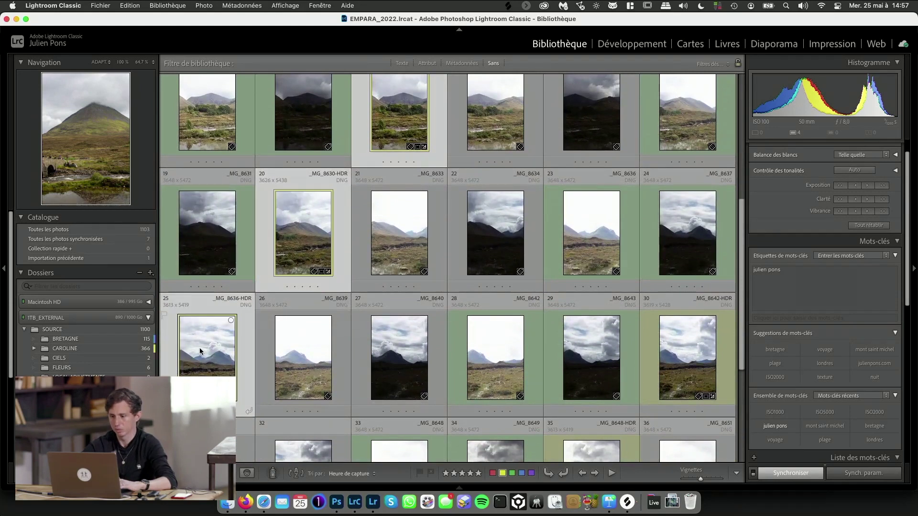
left_click(200, 351, "super")
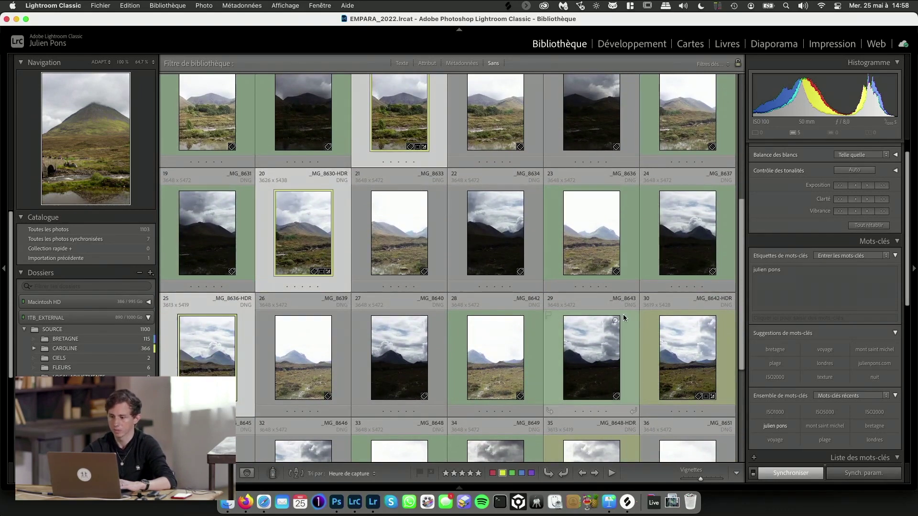
left_click(687, 340, "super")
scroll(454, 300, "down", 3)
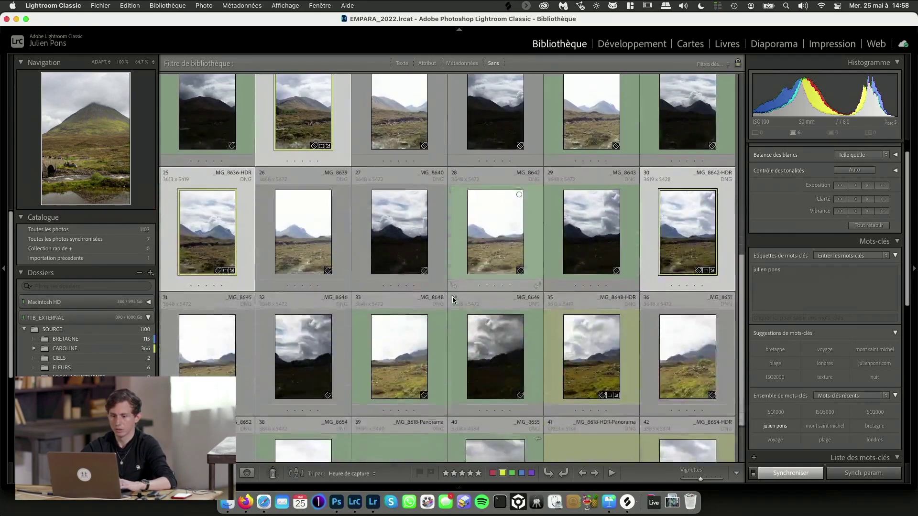
left_click(563, 338, "super")
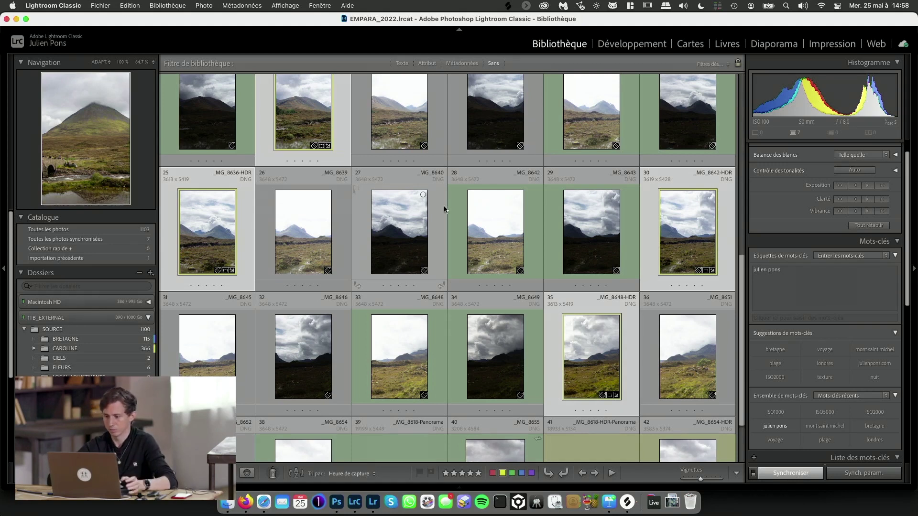
scroll(550, 205, "down", 2)
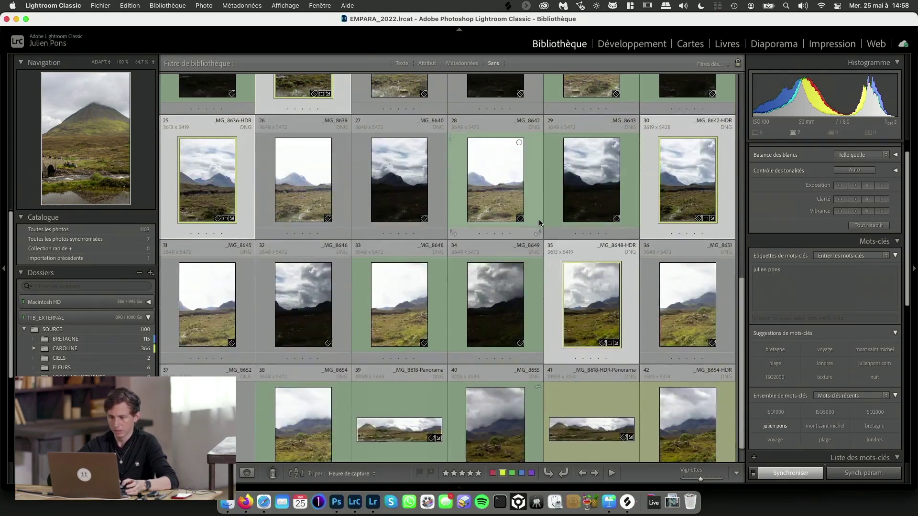
Step: Start a Photo Merge > Panorama of the seven selected HDR photos
right_click(587, 290)
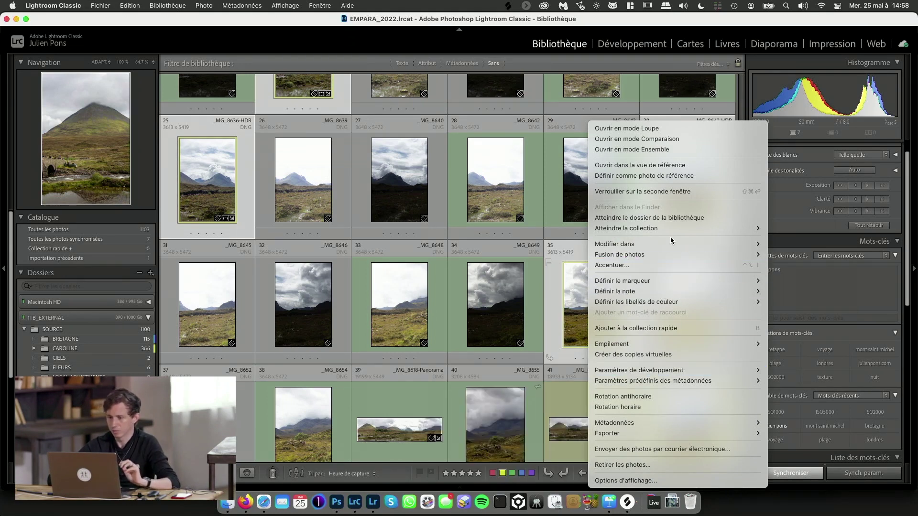
mouse_move(620, 254)
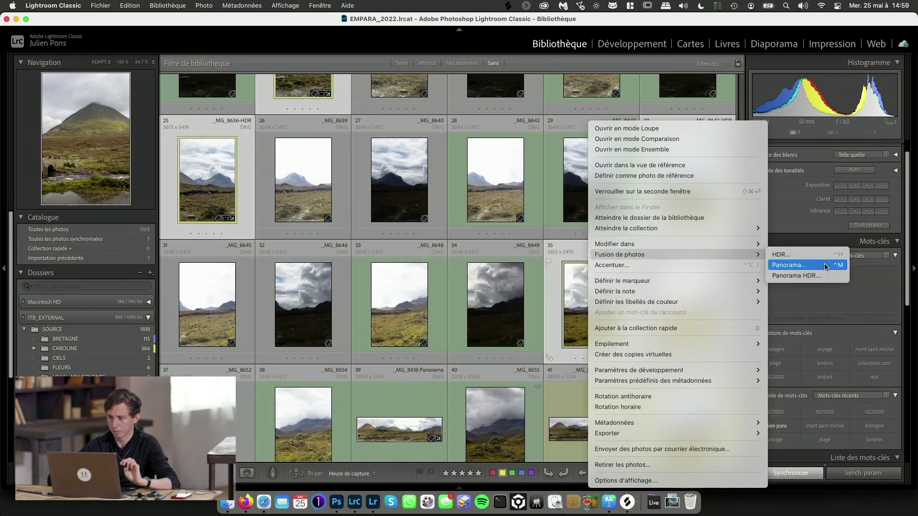
left_click(824, 265)
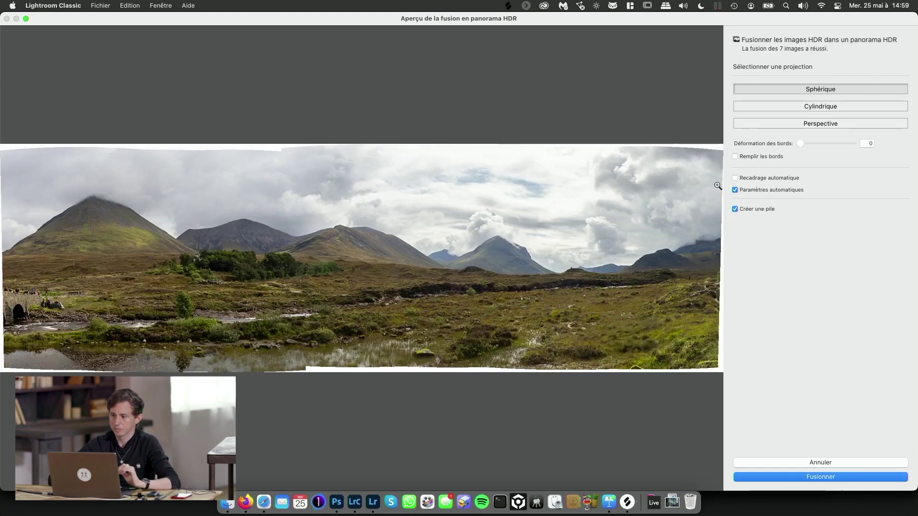
Step: Compare Boundary Warp at 0 and 100, leaving it at 100
left_click_drag(801, 143, 818, 144)
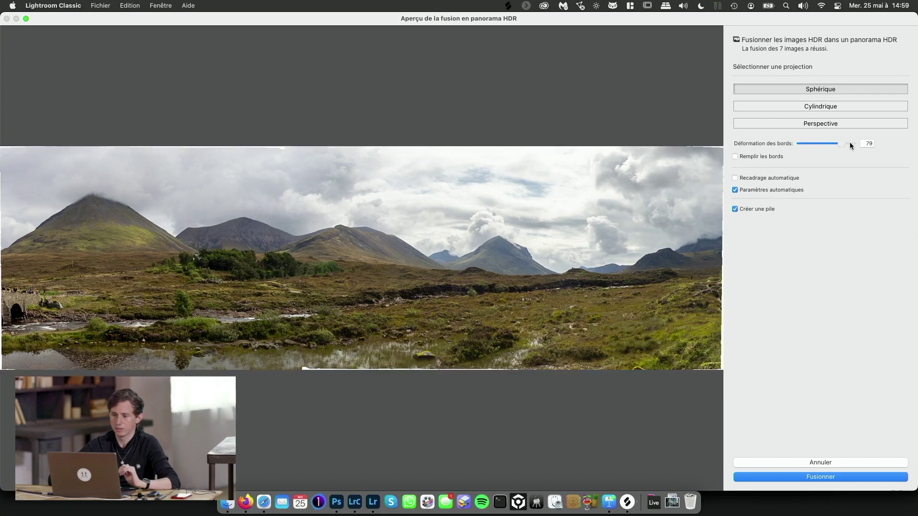
double_click(773, 143)
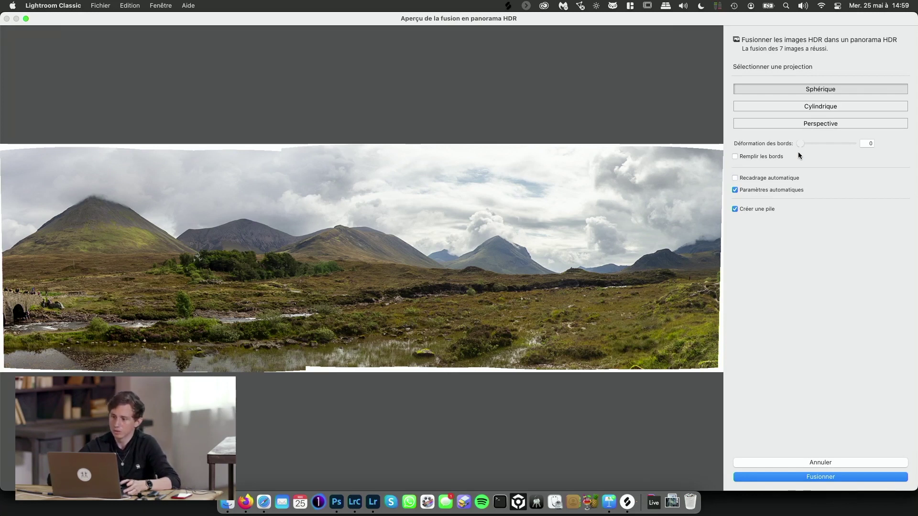
mouse_move(803, 146)
left_mouse_down()
mouse_move(860, 148)
mouse_move(764, 143)
left_mouse_up()
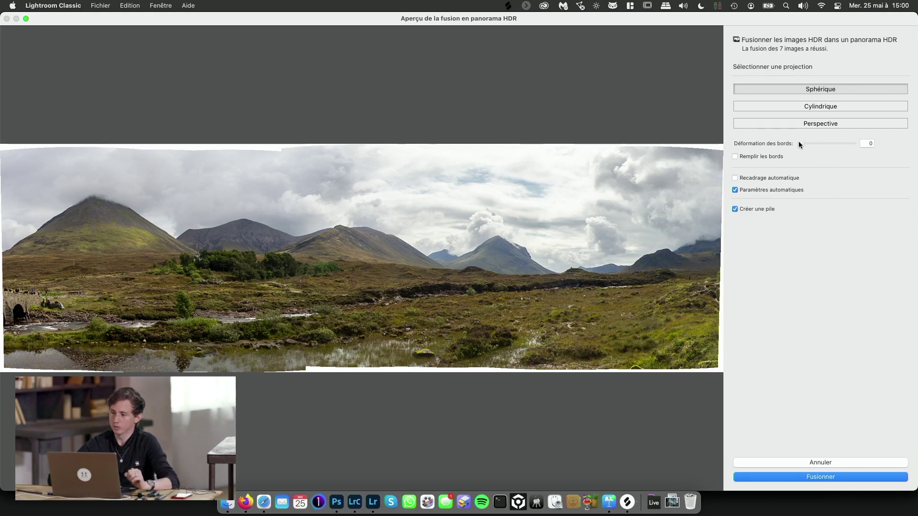
left_click_drag(800, 143, 876, 141)
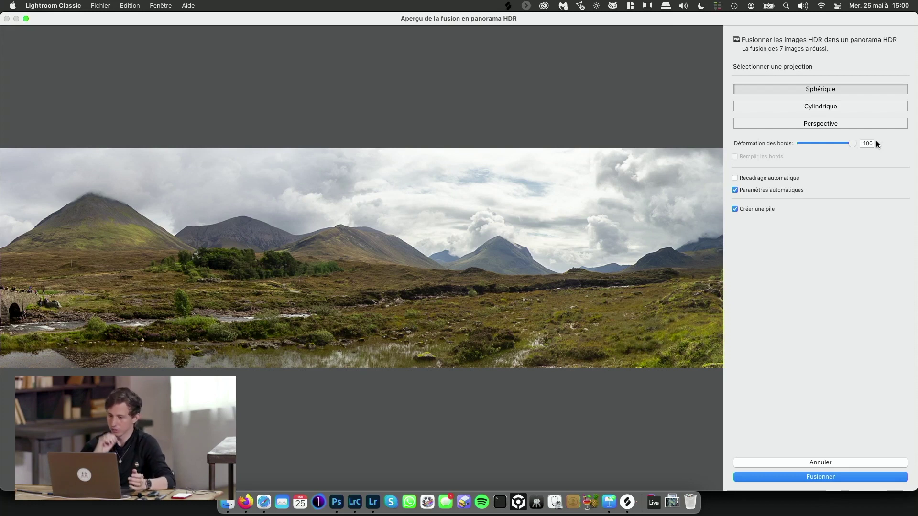
left_click_drag(852, 144, 800, 144)
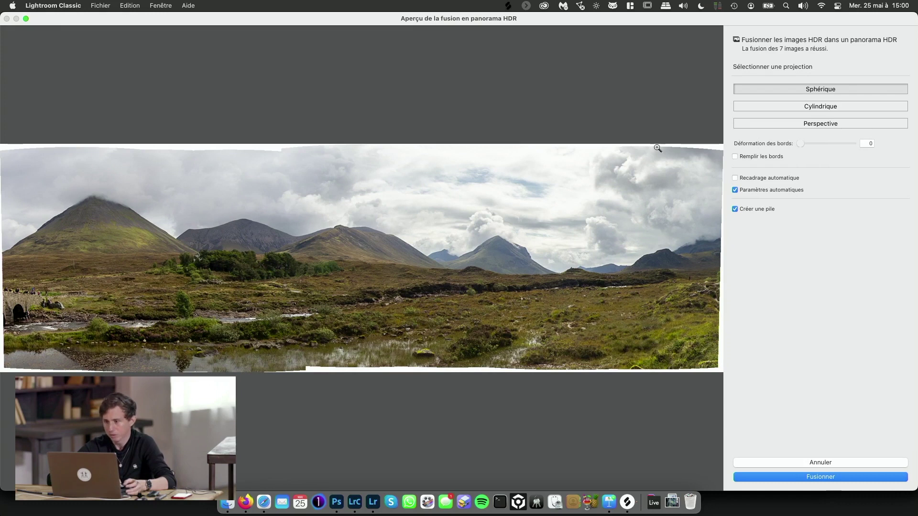
left_click_drag(805, 142, 868, 143)
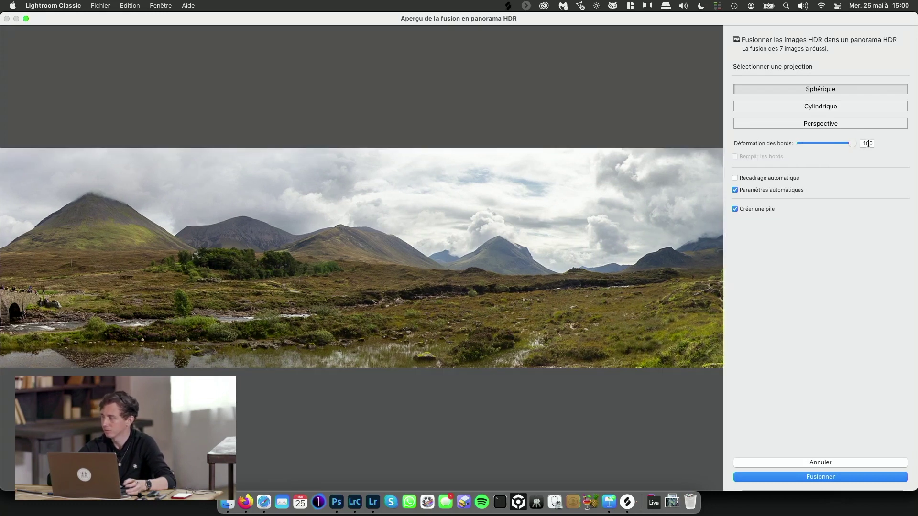
mouse_move(868, 144)
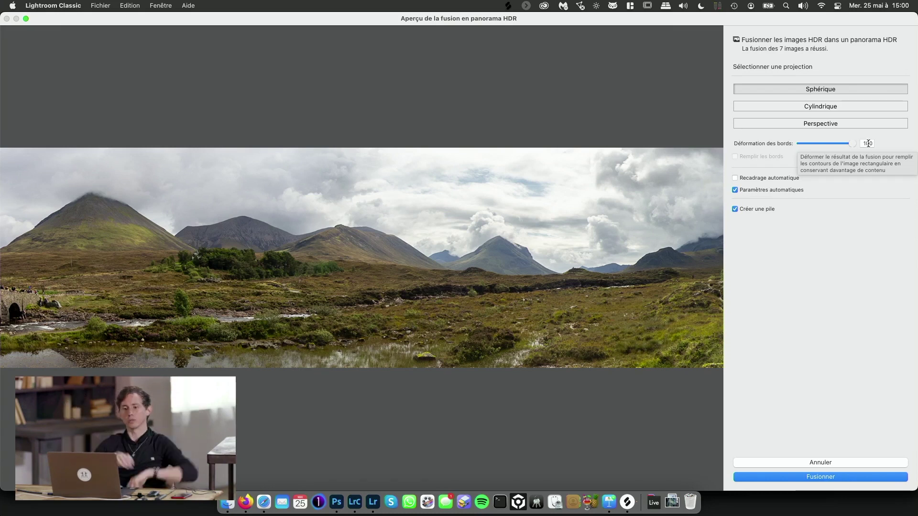
Step: Reset Boundary Warp to 0, leave Auto Crop off and enable Fill Edges
double_click(738, 143)
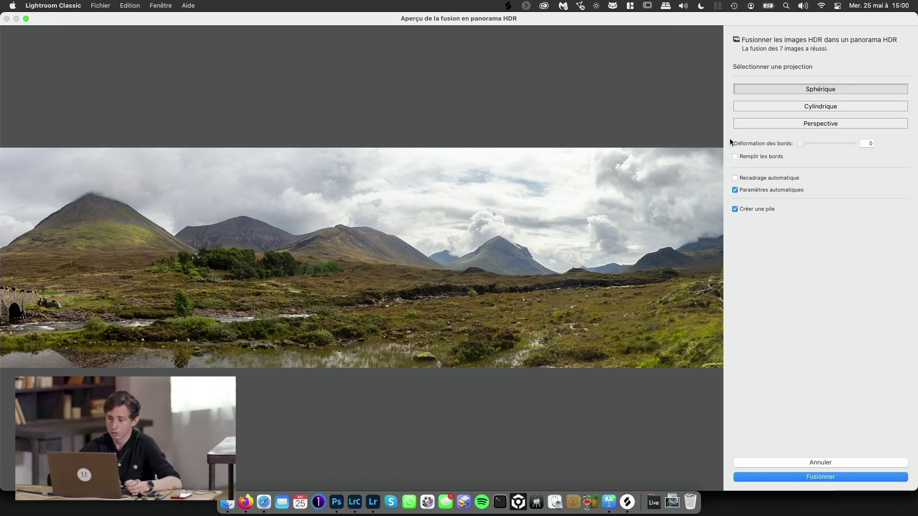
left_click(749, 180)
left_click(747, 178)
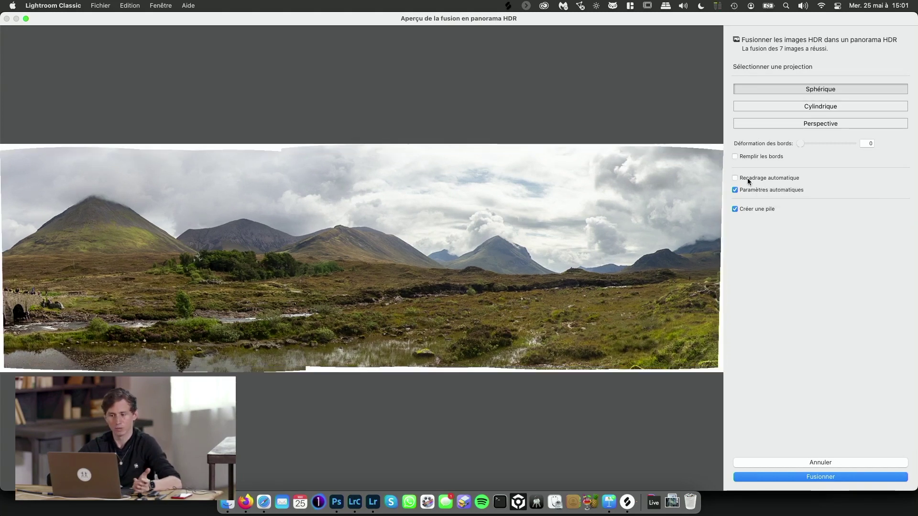
left_click(747, 177)
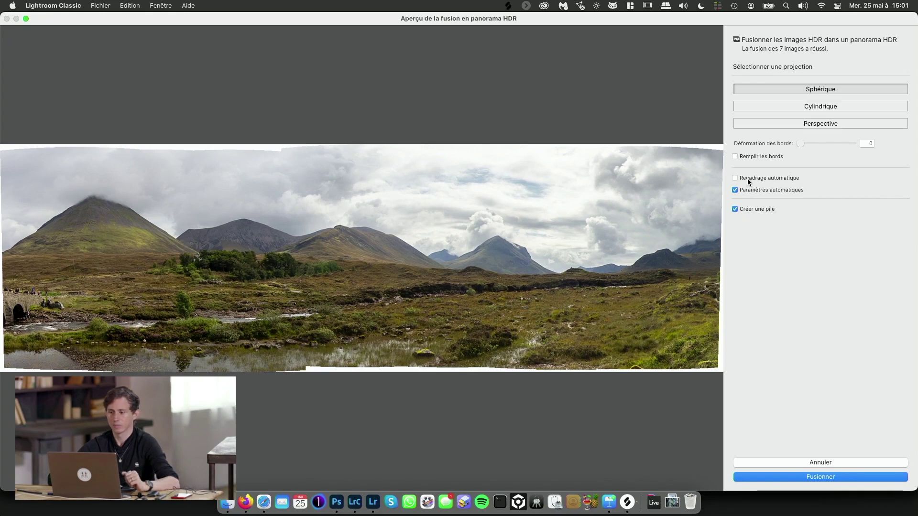
left_click(760, 156)
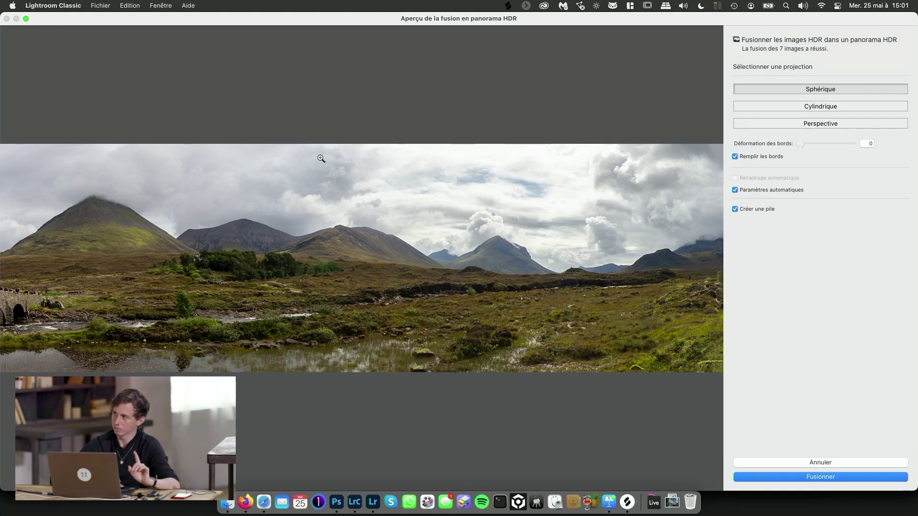
Step: Cancel the merge preview and relaunch Photo Merge > Panorama on the selected photos
left_click(808, 462)
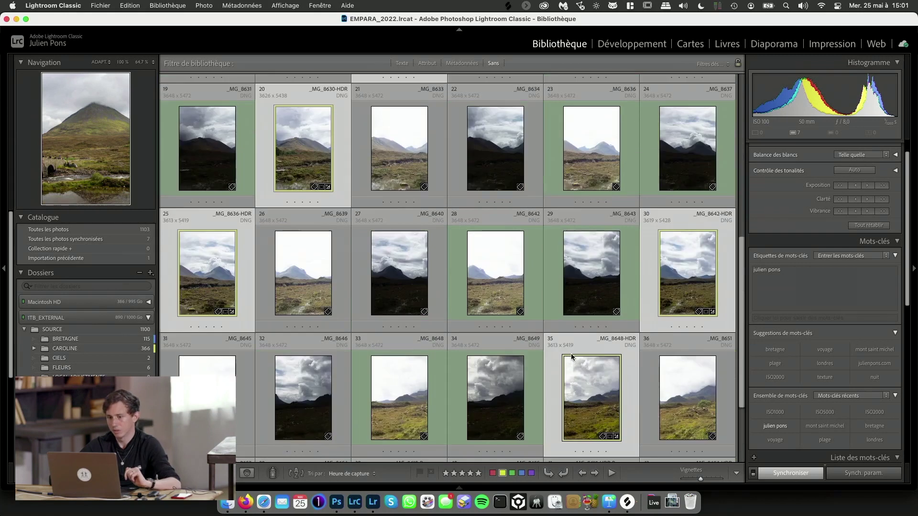
scroll(570, 354, "up", 5)
scroll(572, 356, "down", 4)
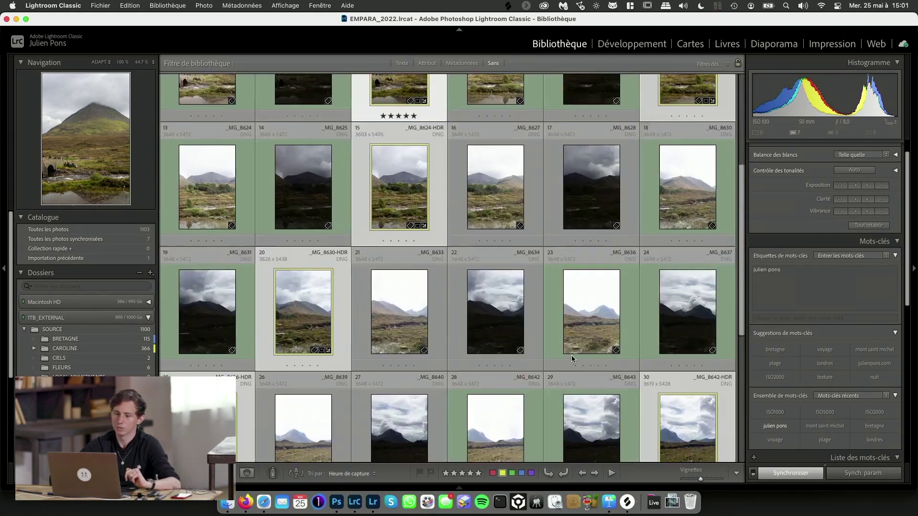
scroll(572, 354, "down", 3)
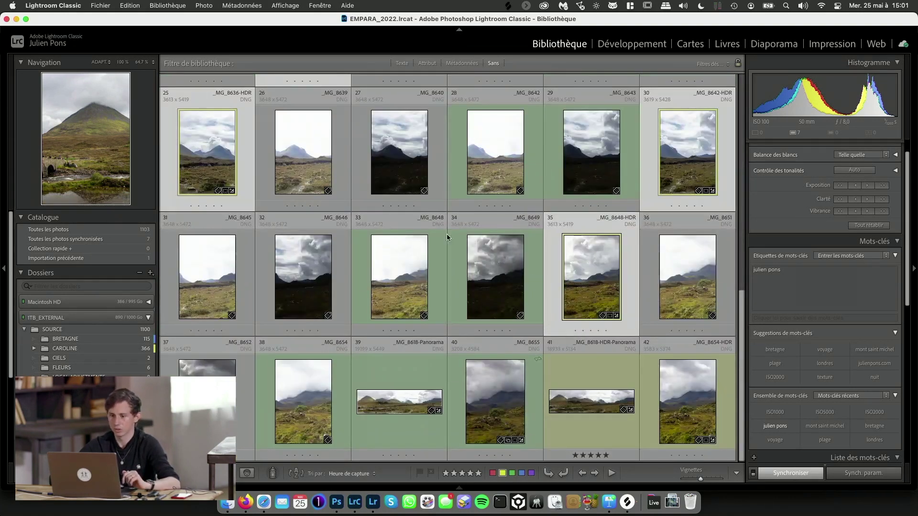
right_click(577, 258)
mouse_move(607, 255)
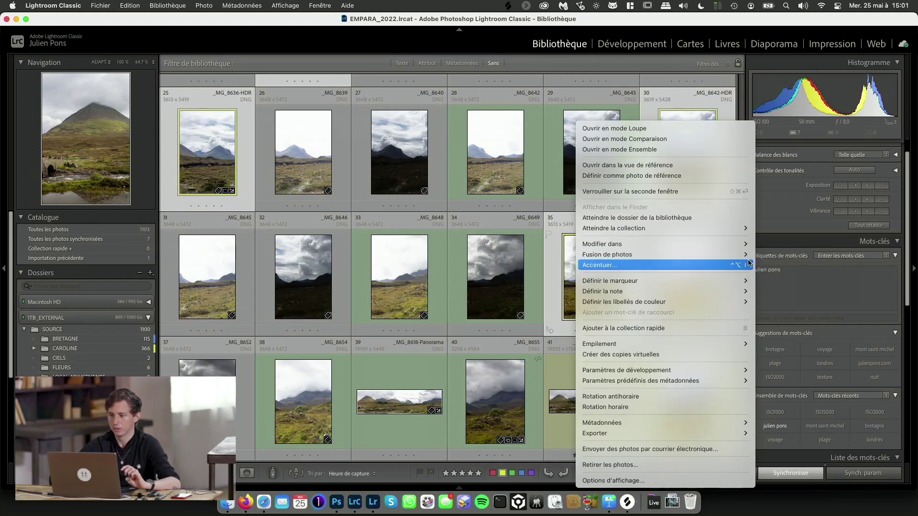
left_click(793, 265)
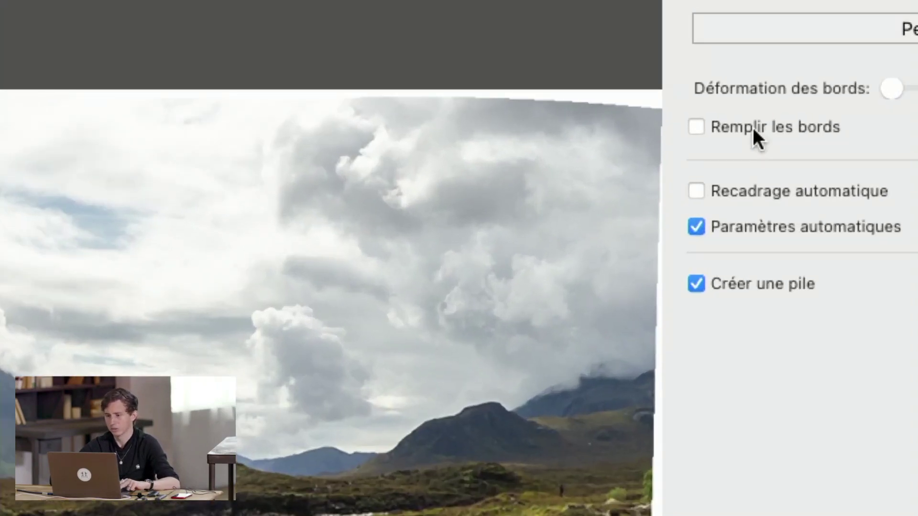
Step: Enable Fill Edges and merge the HDR panorama
left_click(696, 127)
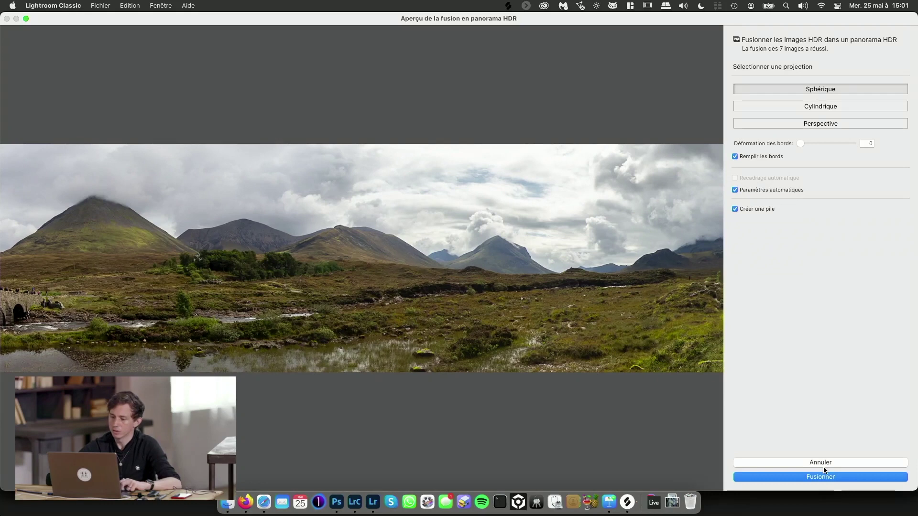
left_click(820, 477)
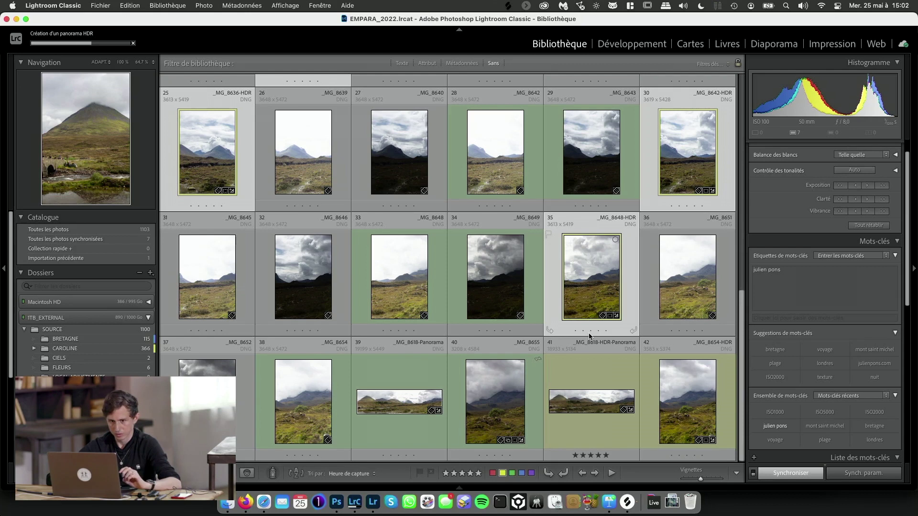
Step: In Develop, heal the lower grass with Spot Removal Heal at size 48, sourced from grass higher up
key("d")
left_click(502, 347)
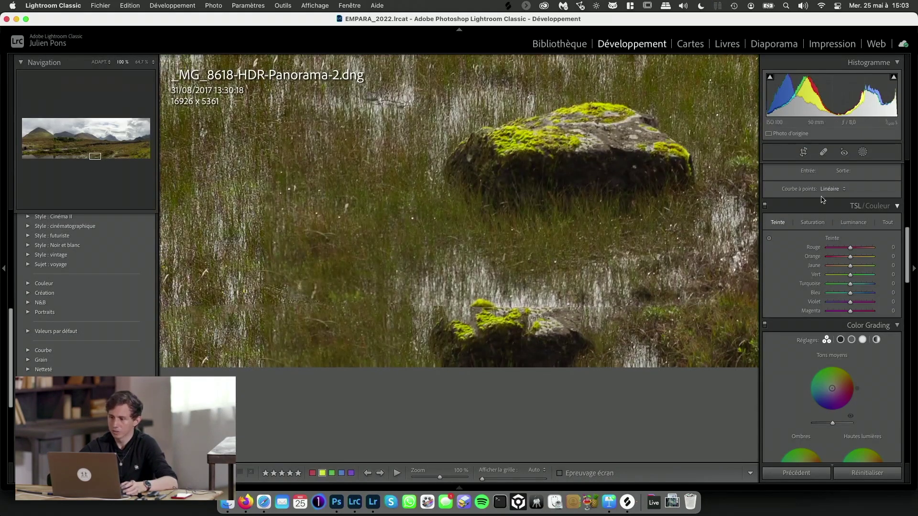
left_click(862, 153)
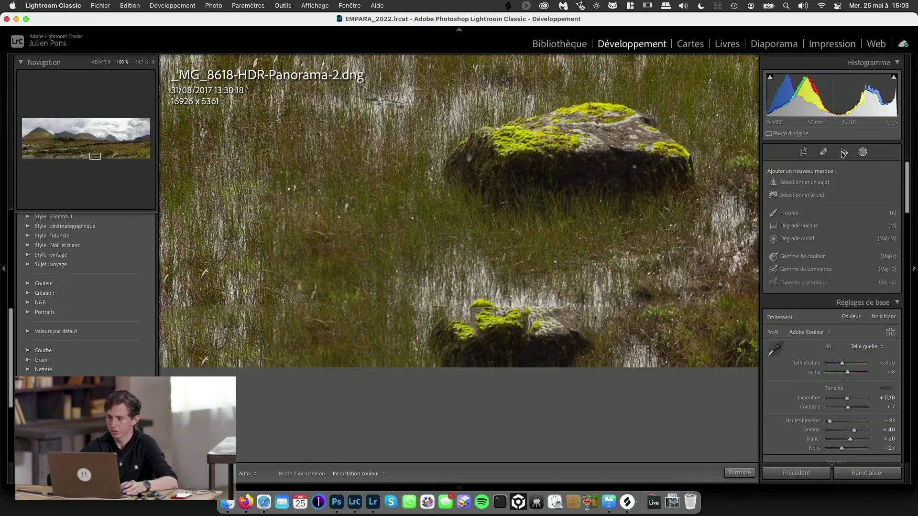
left_click(822, 153)
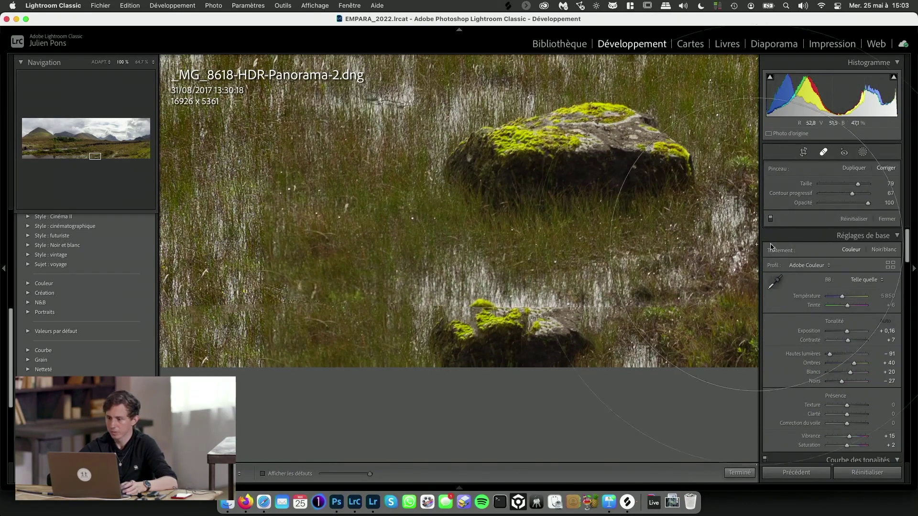
left_click_drag(830, 187, 842, 187)
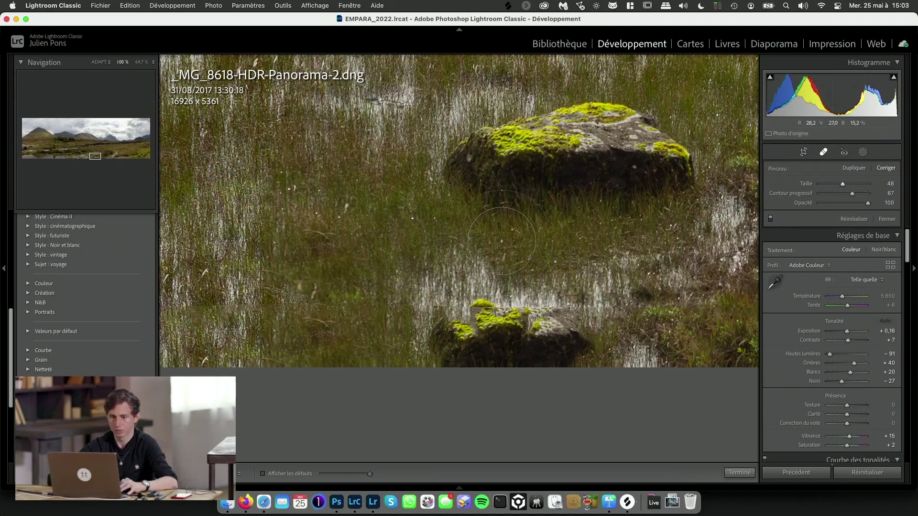
left_click_drag(449, 306, 644, 346)
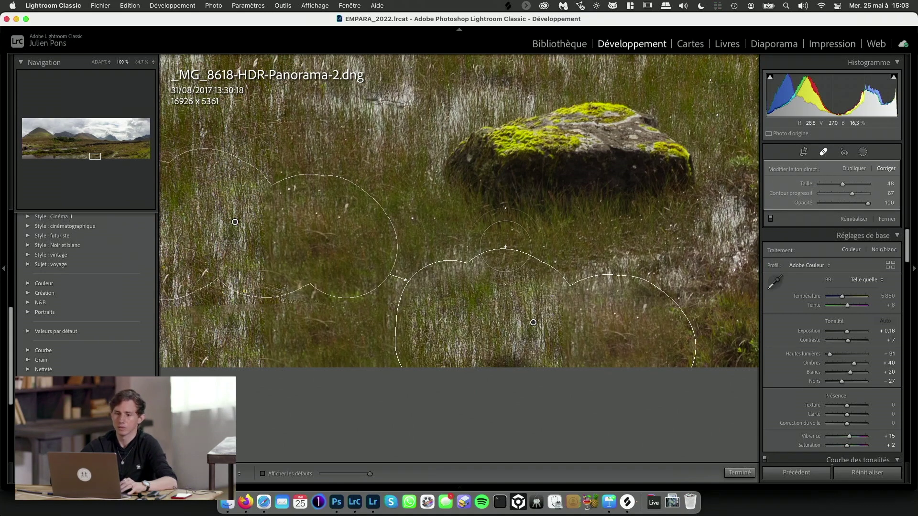
left_click(141, 62)
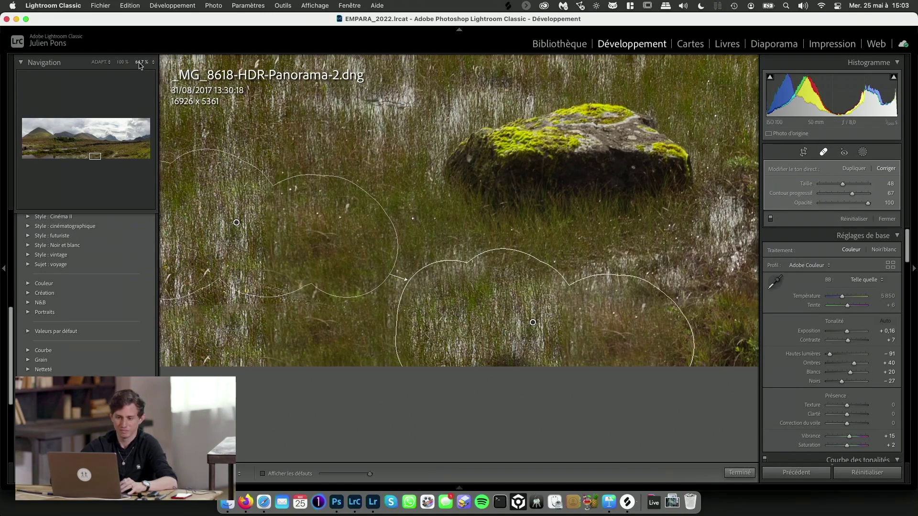
left_click_drag(282, 238, 315, 166)
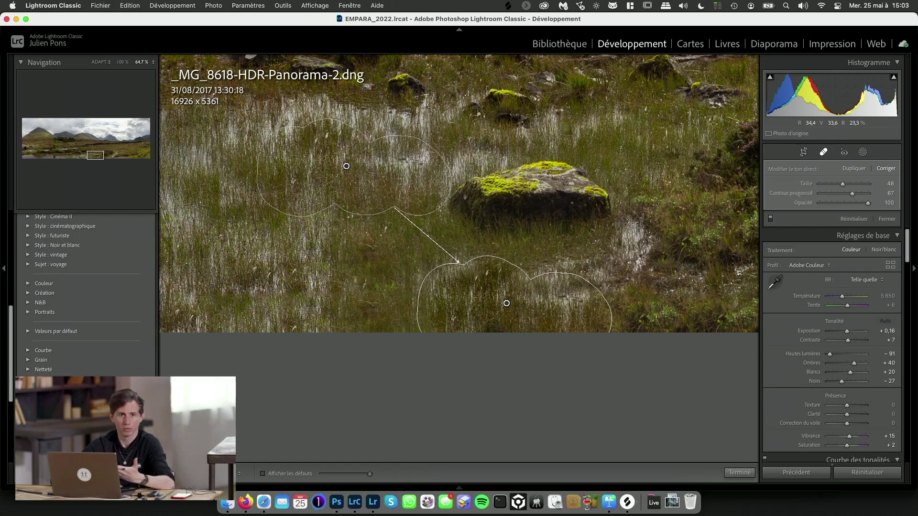
left_click(823, 153)
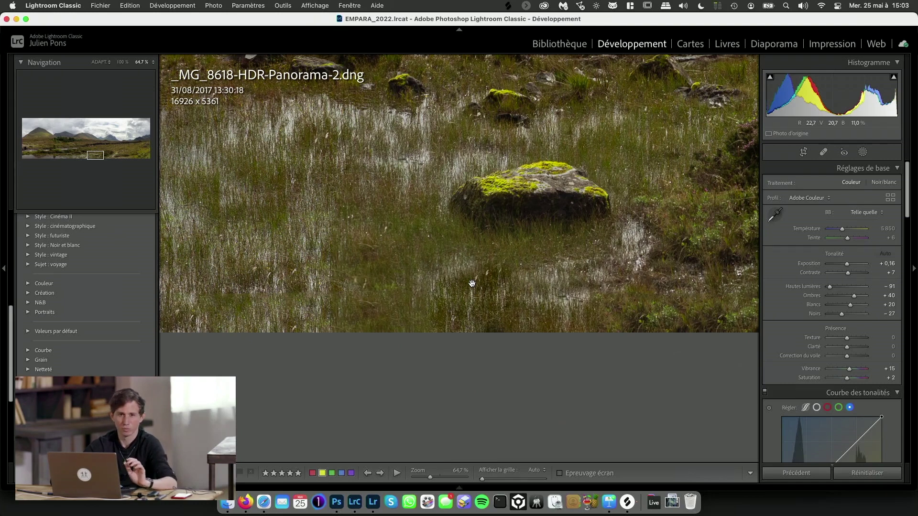
Step: Fit the panorama in the Navigator and return to the Library grid
left_click(254, 232)
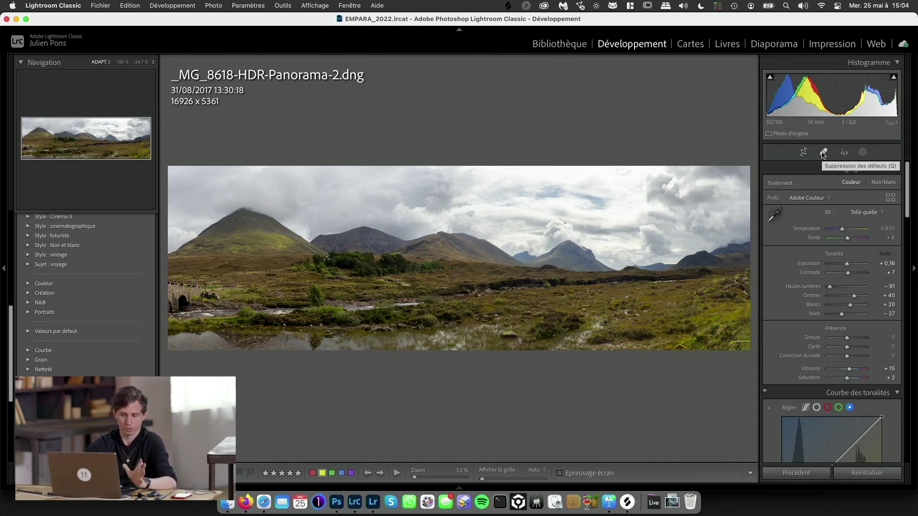
key("g")
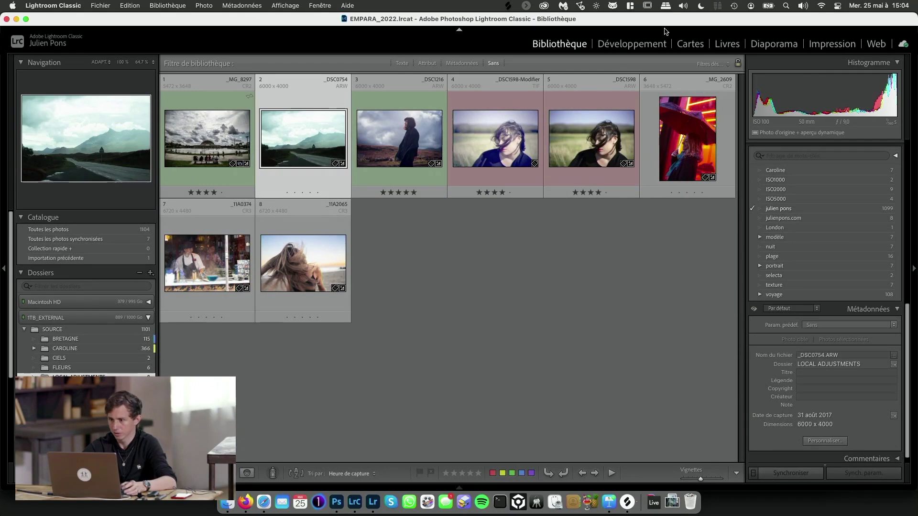
Step: Open _DSC0754 in Develop, zoom to the road sign and heal it out with Spot Removal
left_click(650, 42)
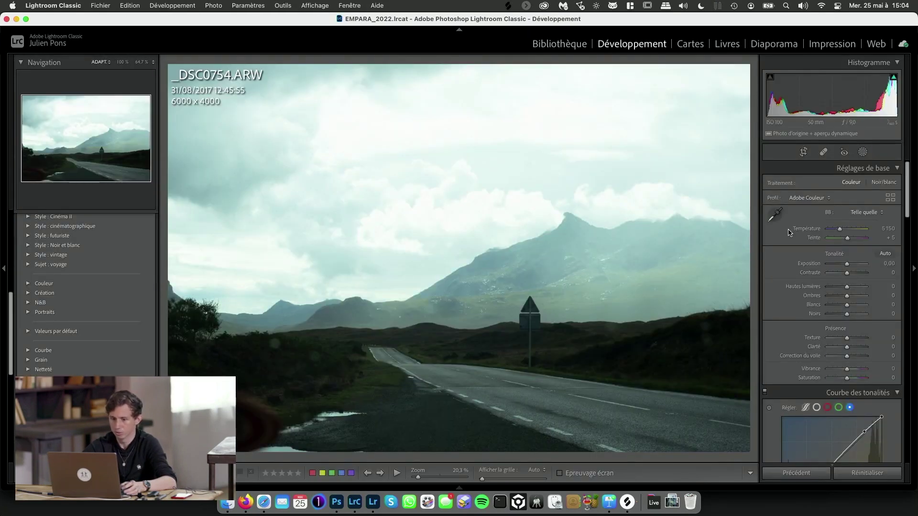
left_click(542, 319)
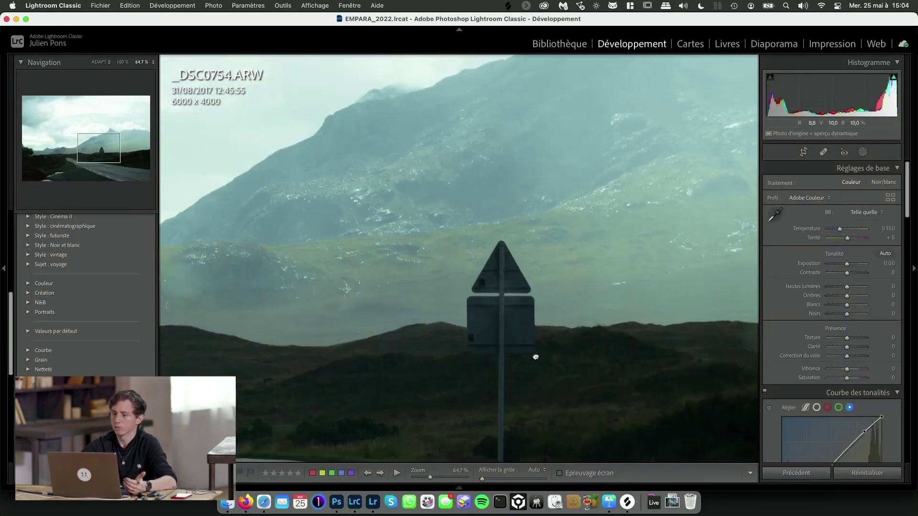
left_click_drag(536, 357, 537, 250)
left_click(822, 152)
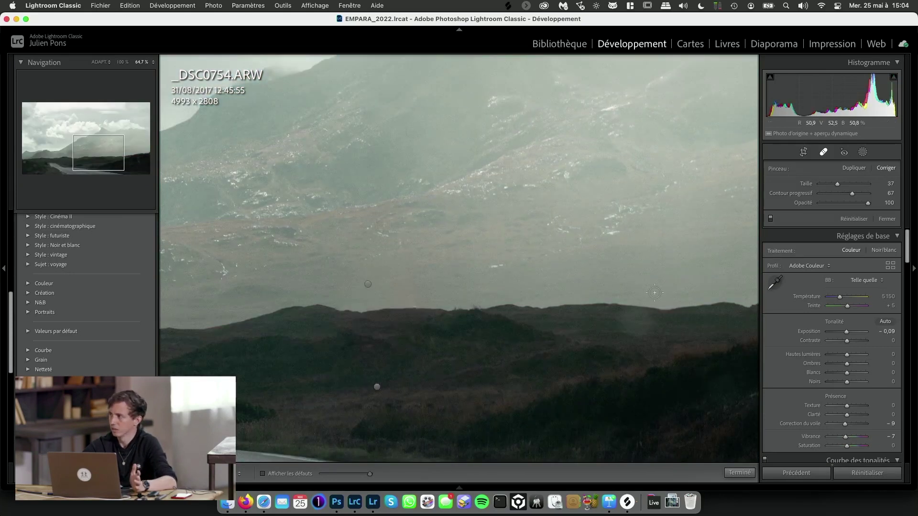
mouse_move(368, 284)
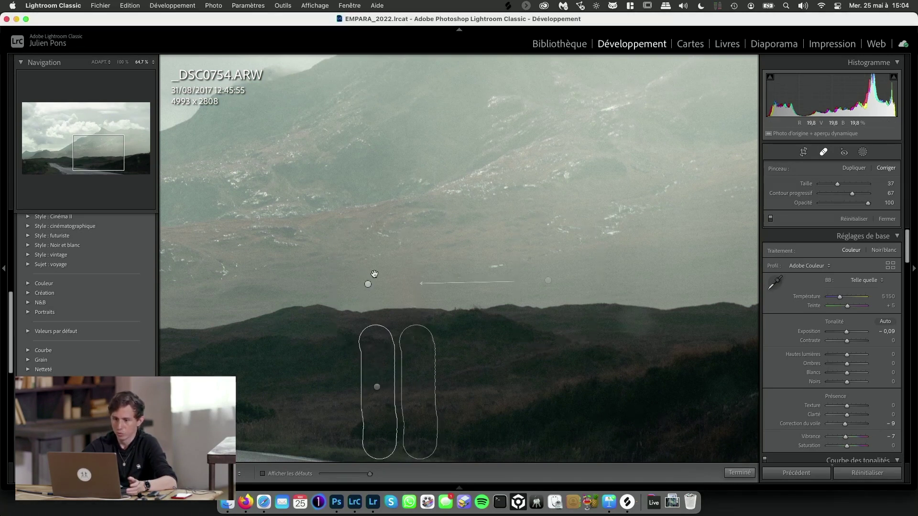
left_click(369, 399)
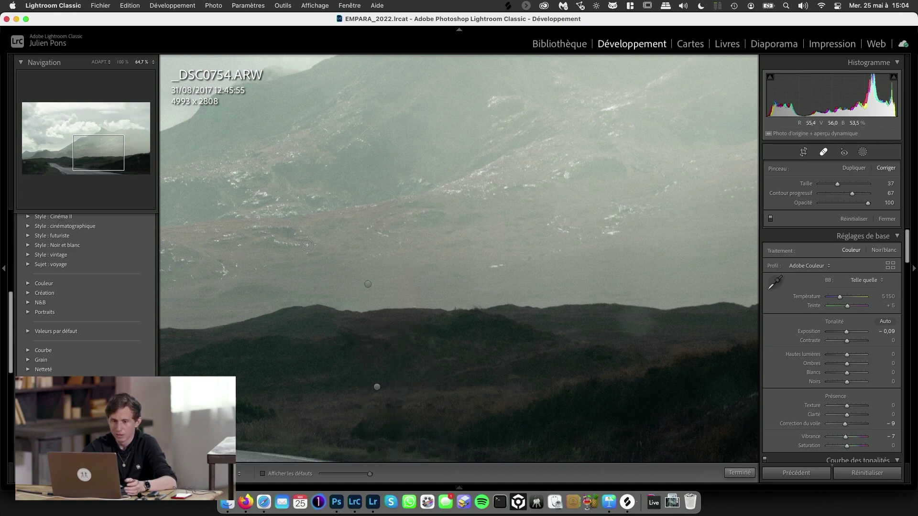
Step: Return to the Library grid view showing all the photos
key("g")
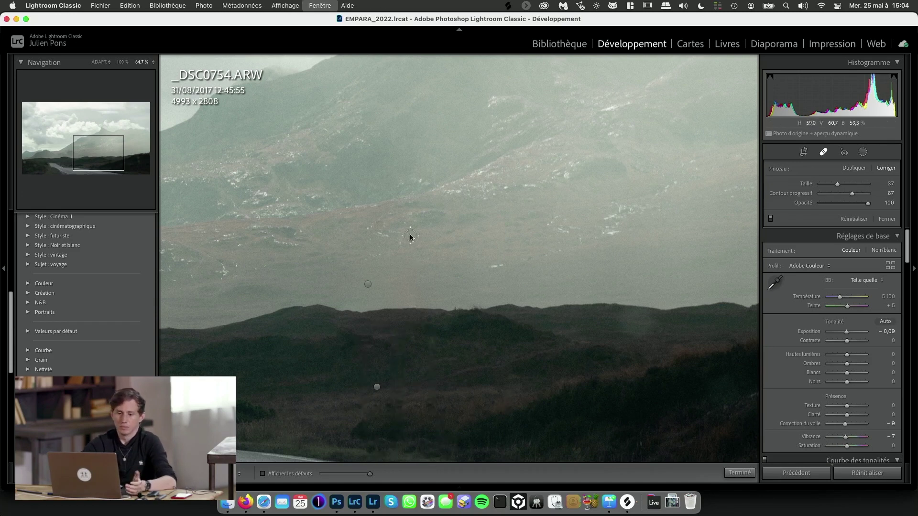